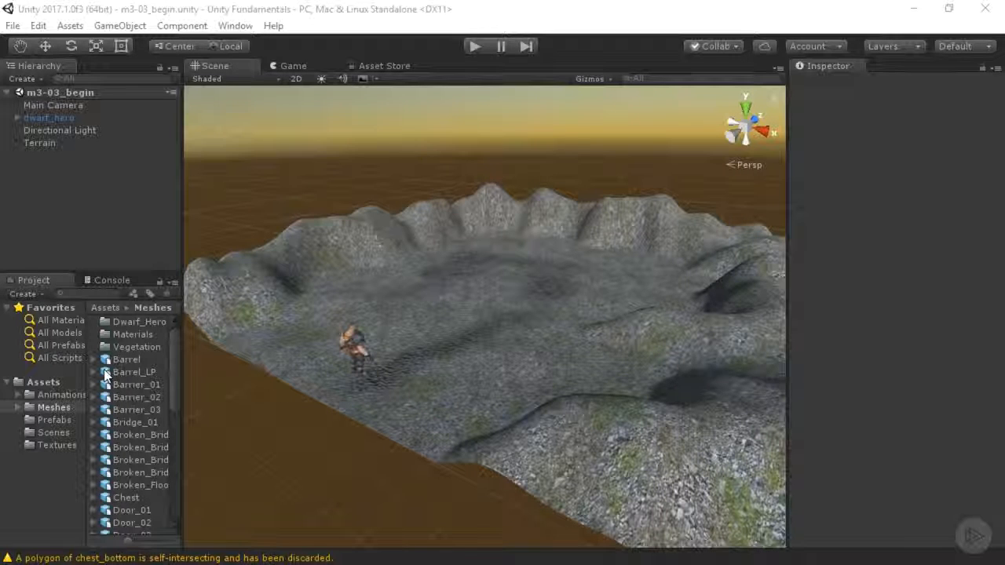
Place the Barrel_LP mesh on the terrain beside the dwarf and select its barrelMetal_low child object.
drag(106, 375, 461, 341)
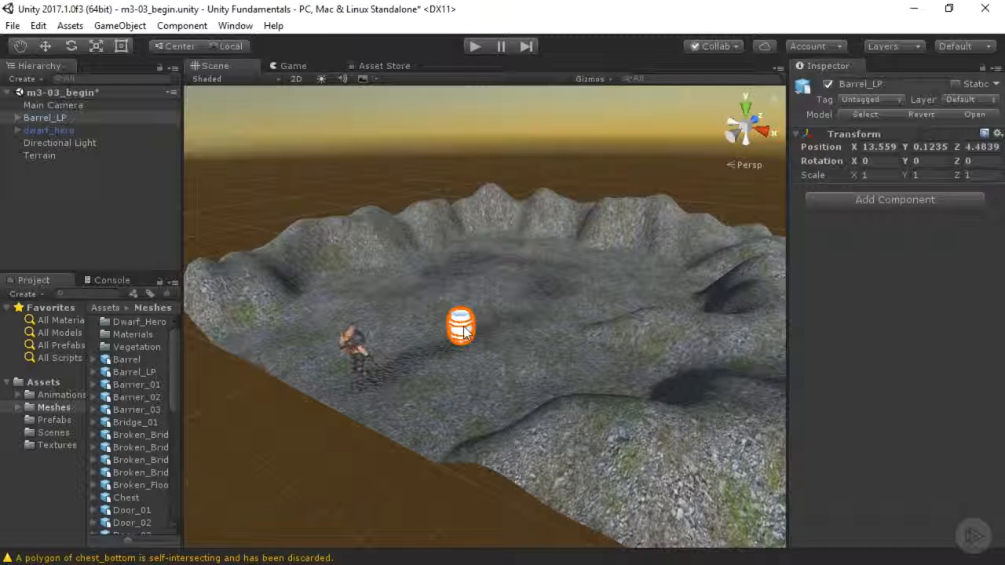
click(15, 117)
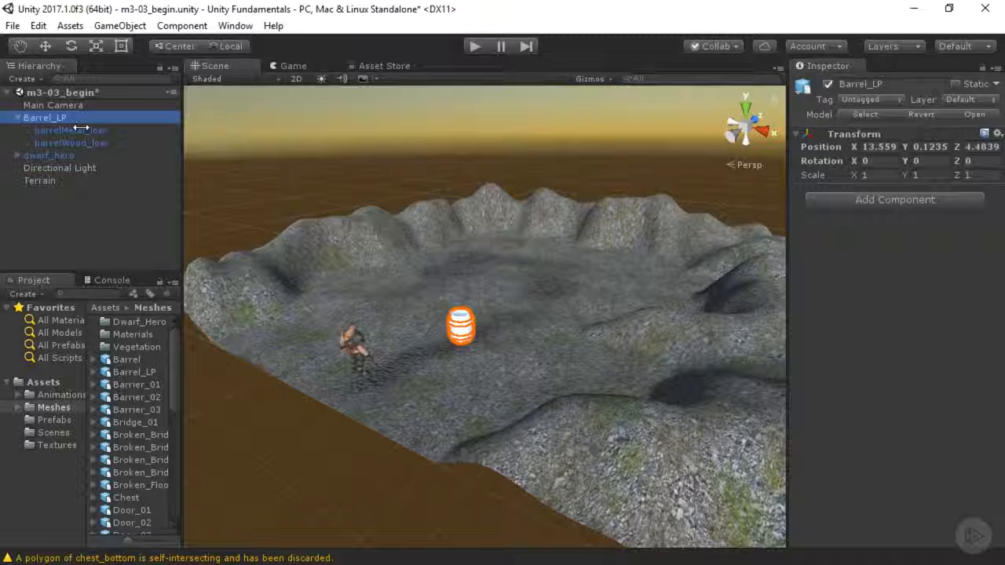
click(79, 129)
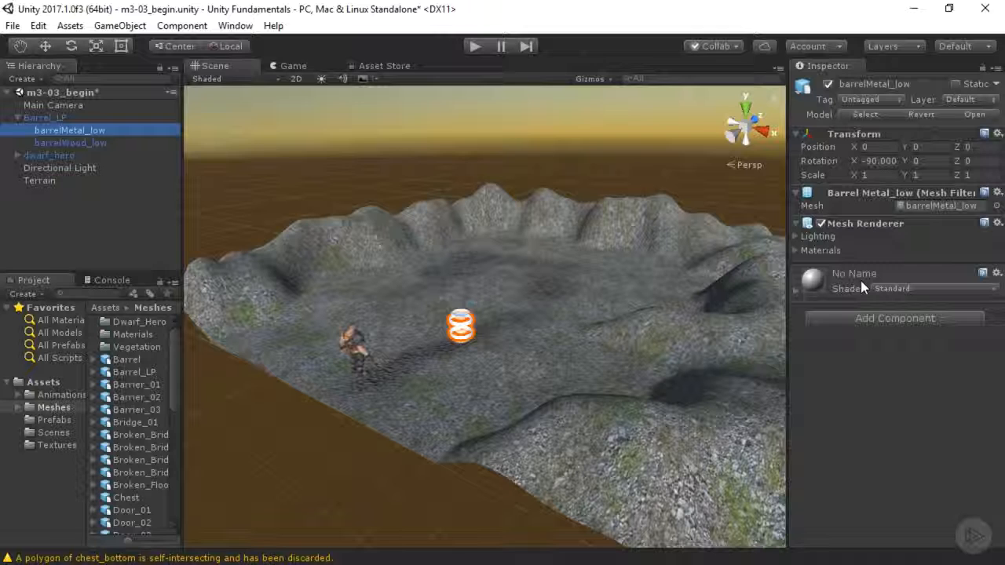
Open the Materials folder inside Meshes and select the No Name material.
drag(839, 277, 105, 334)
double_click(104, 335)
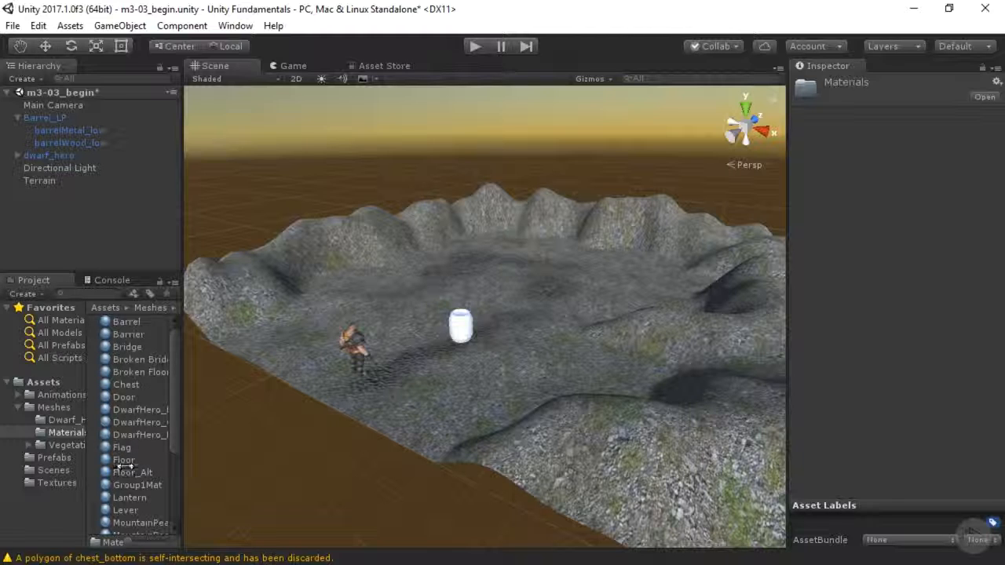
scroll(125, 466, down, 3)
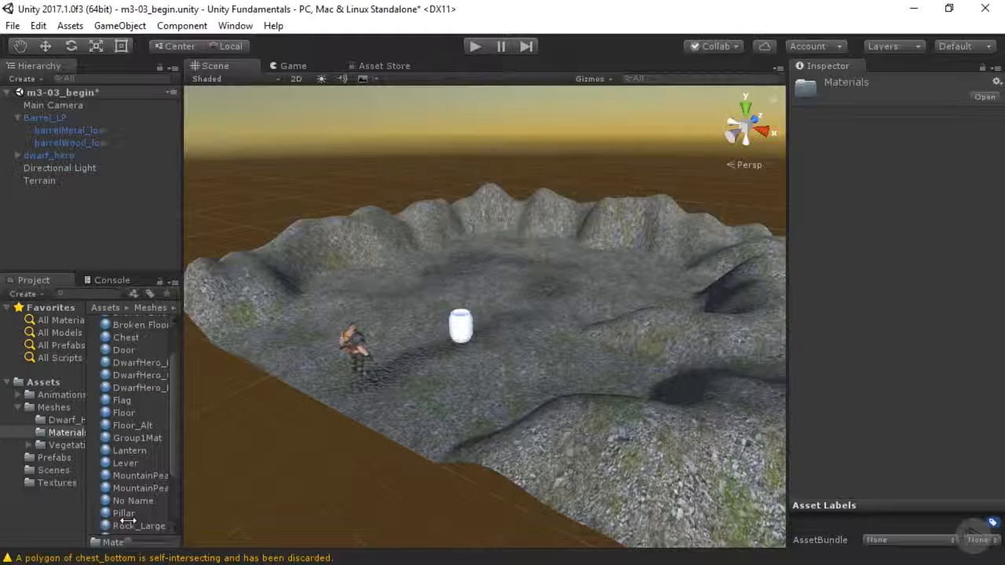
click(127, 500)
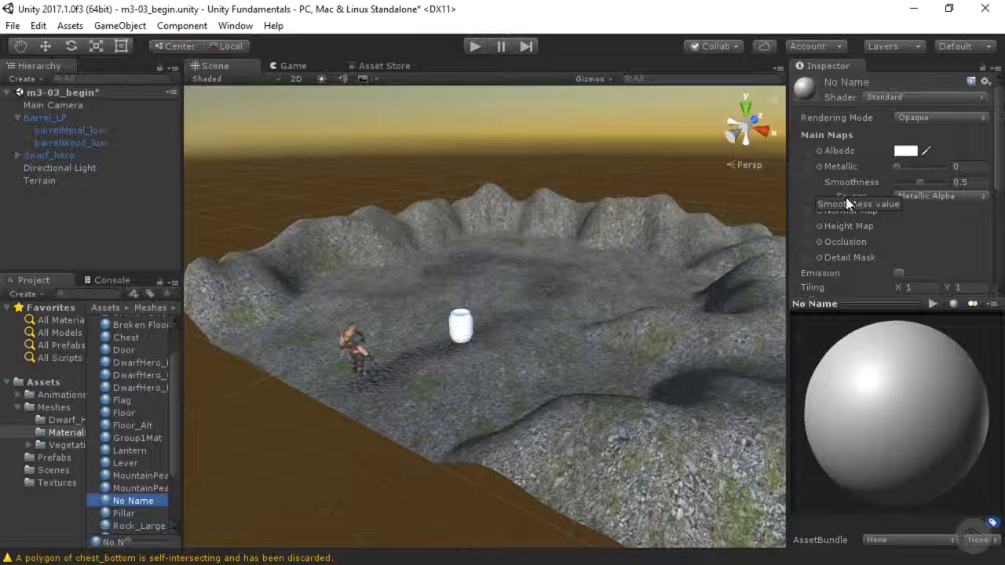
Try to rename the No Name material as Barrel.
click(147, 502)
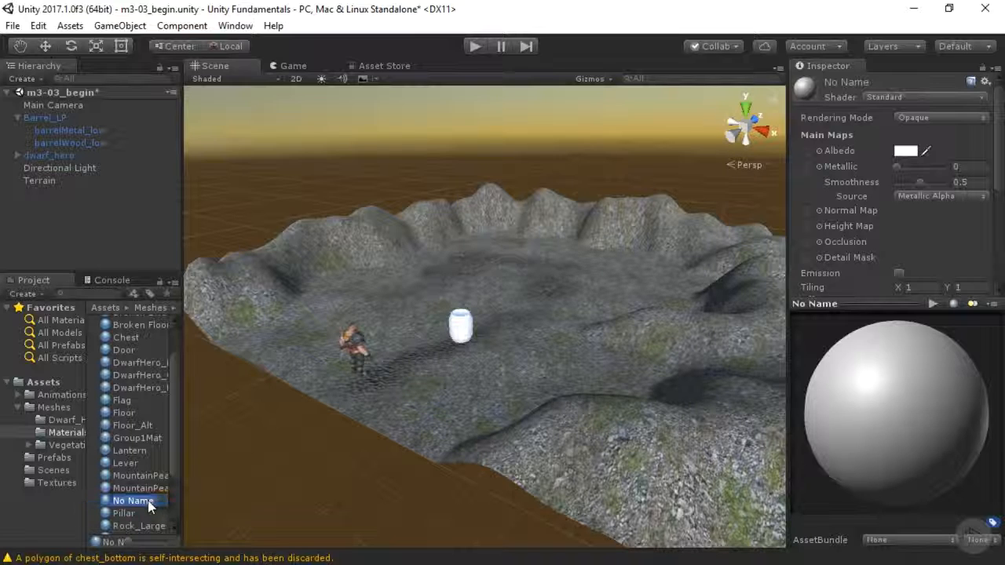
text(Barrel)
key(Return)
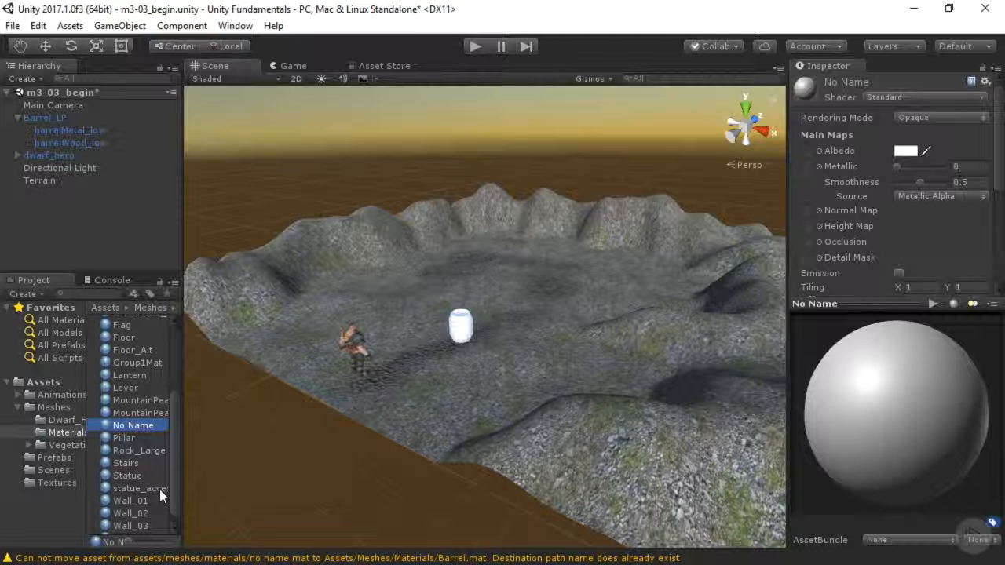
Delete the existing Barrel material from the Materials folder.
scroll(160, 489, up, 4)
scroll(161, 494, up, 2)
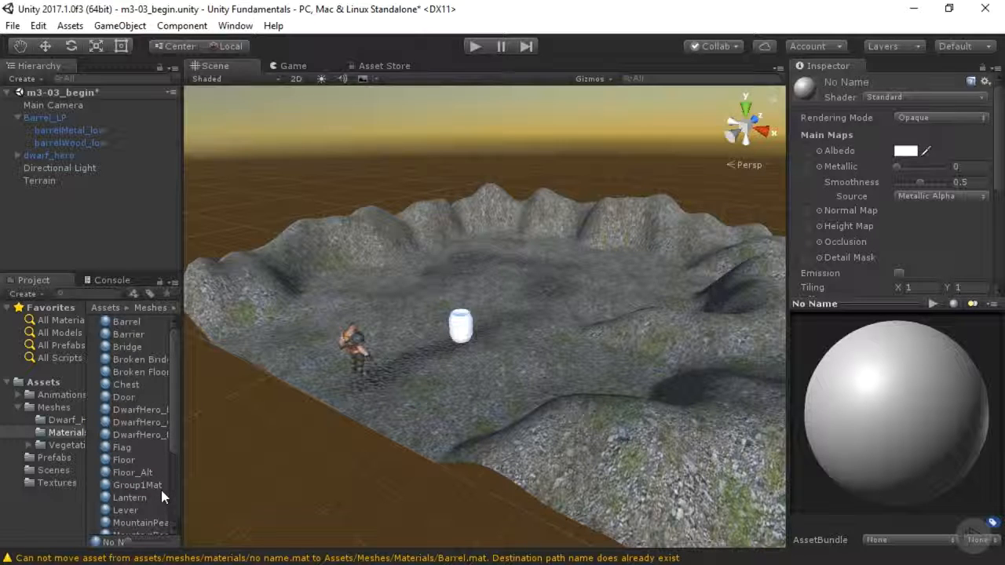
click(127, 322)
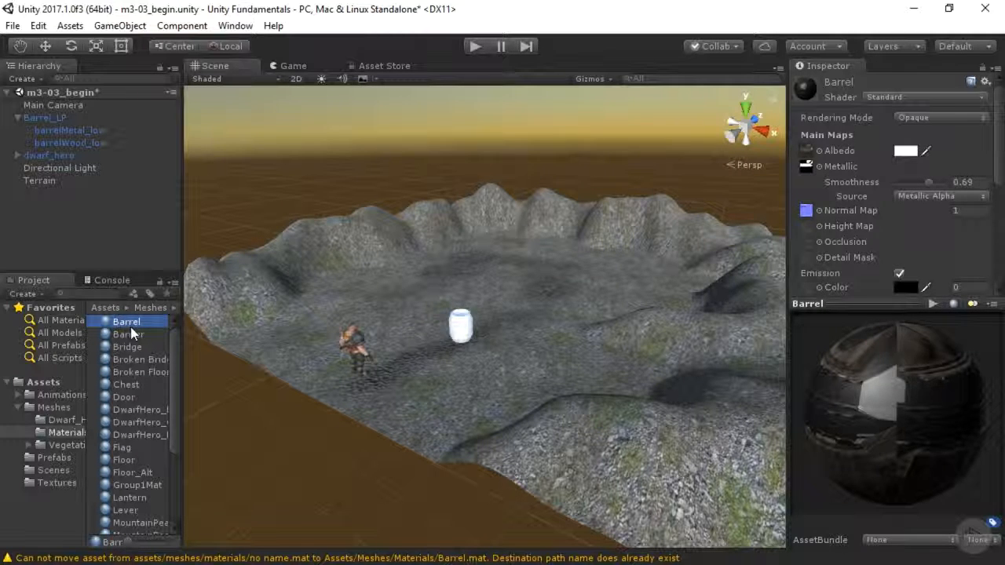
key(Delete)
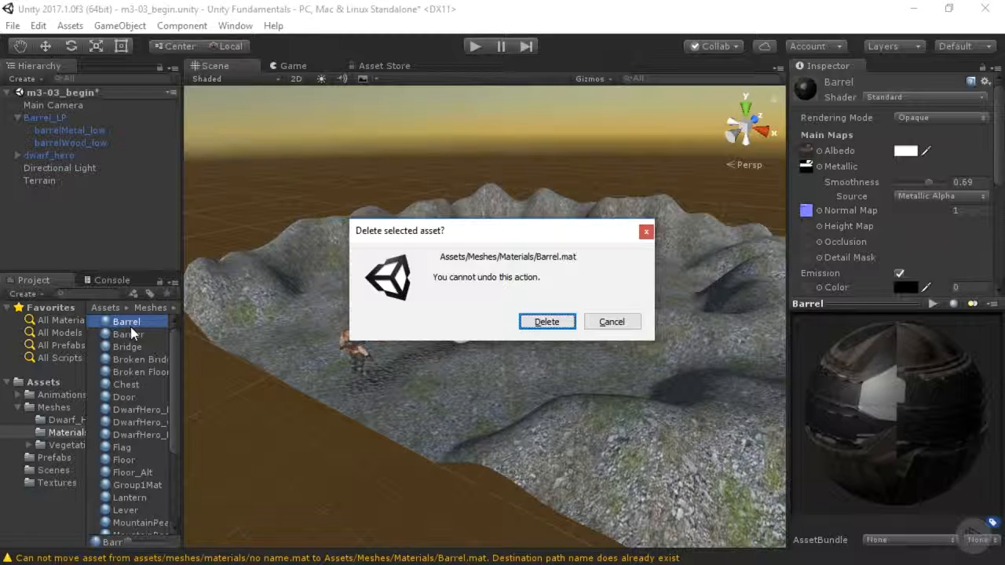
click(543, 323)
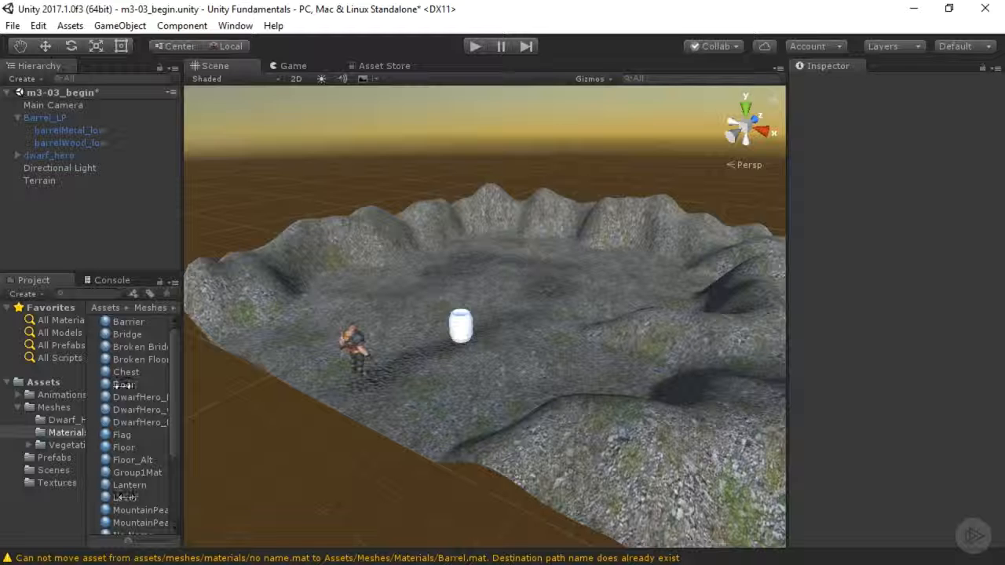
Rename the No Name material as Barrel.
scroll(126, 452, down, 2)
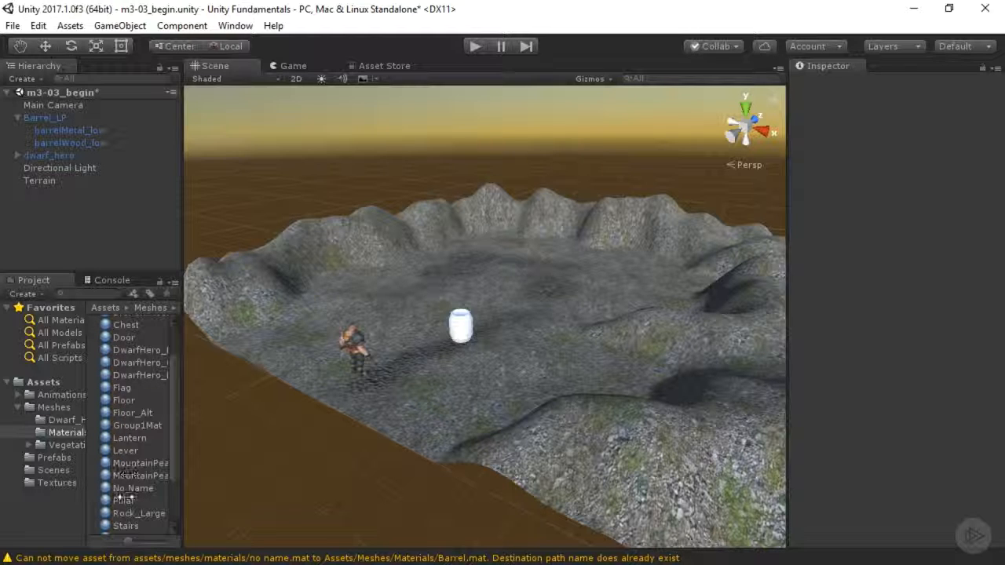
click(125, 487)
click(125, 487)
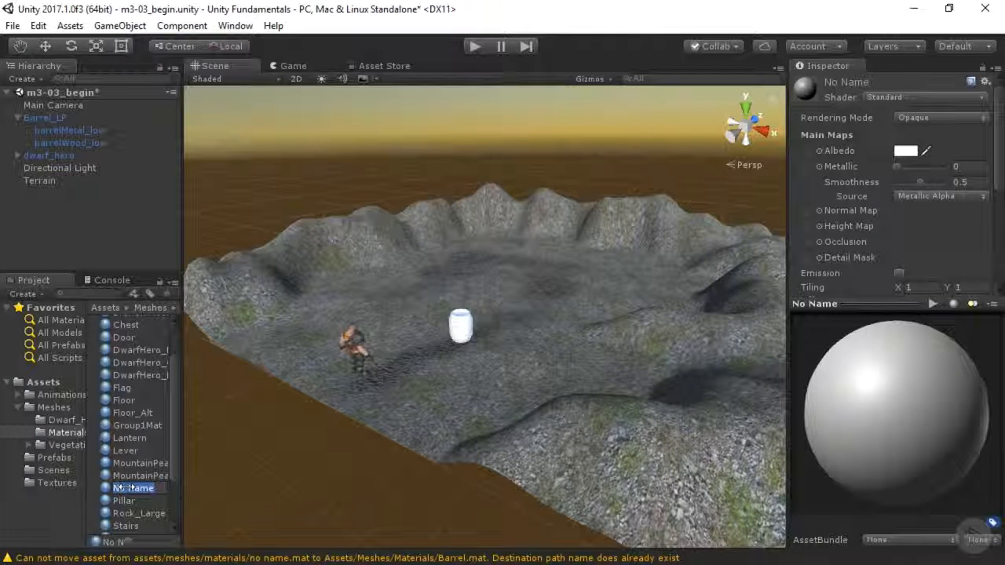
text(B)
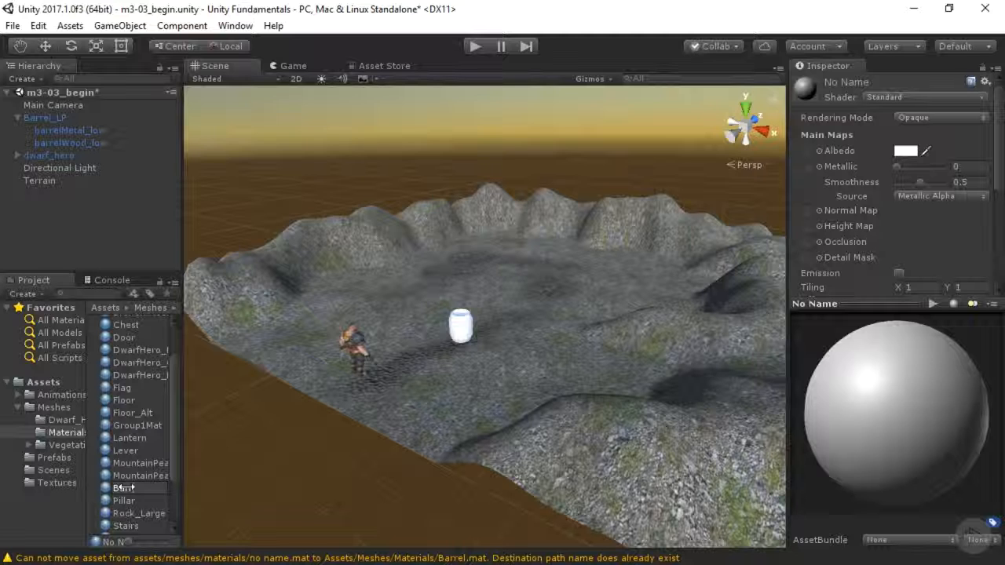
text(arrel)
key(Return)
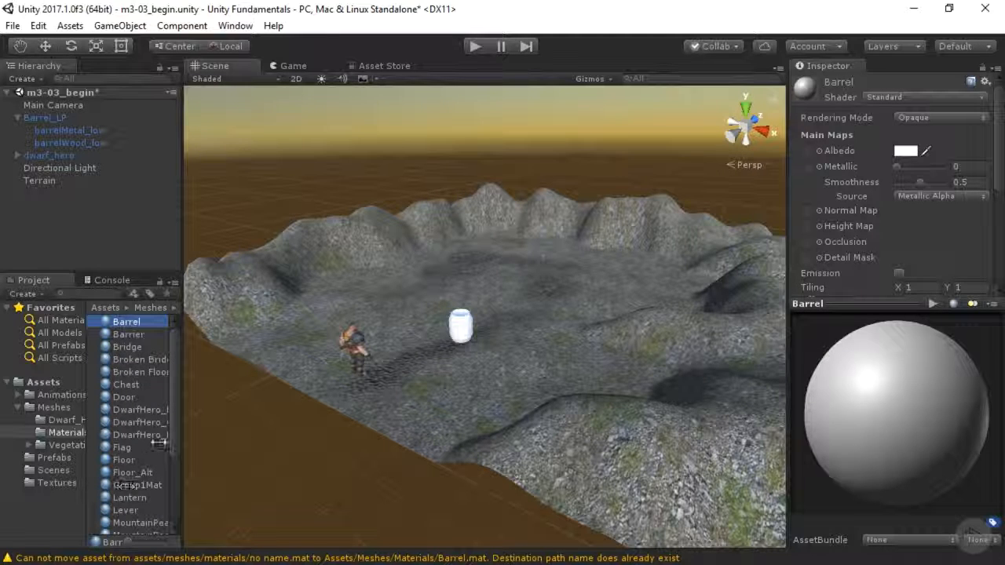
Assign the Barrel_LP_DefaultMaterial albedo texture to the Barrel material's Albedo map.
click(807, 150)
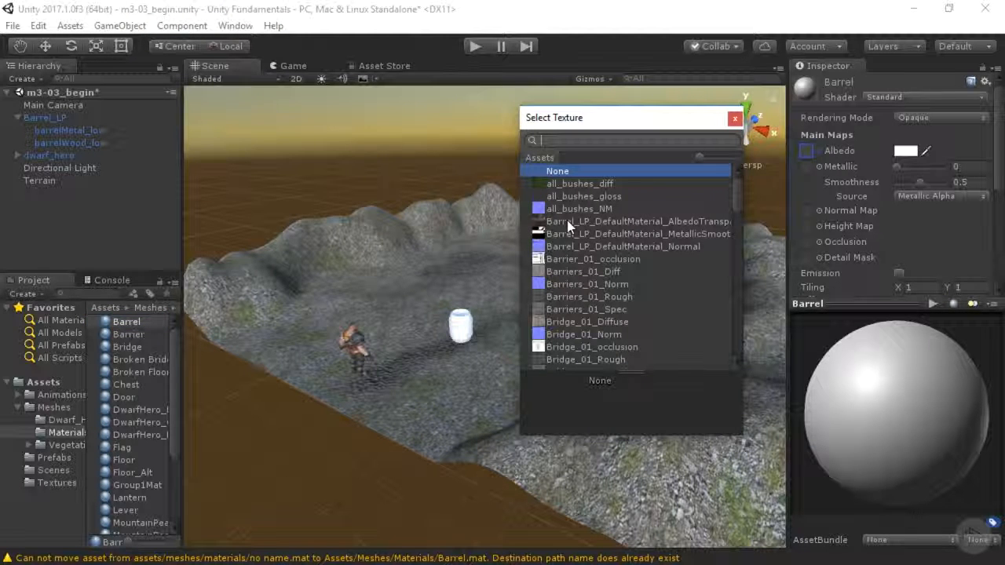
click(699, 221)
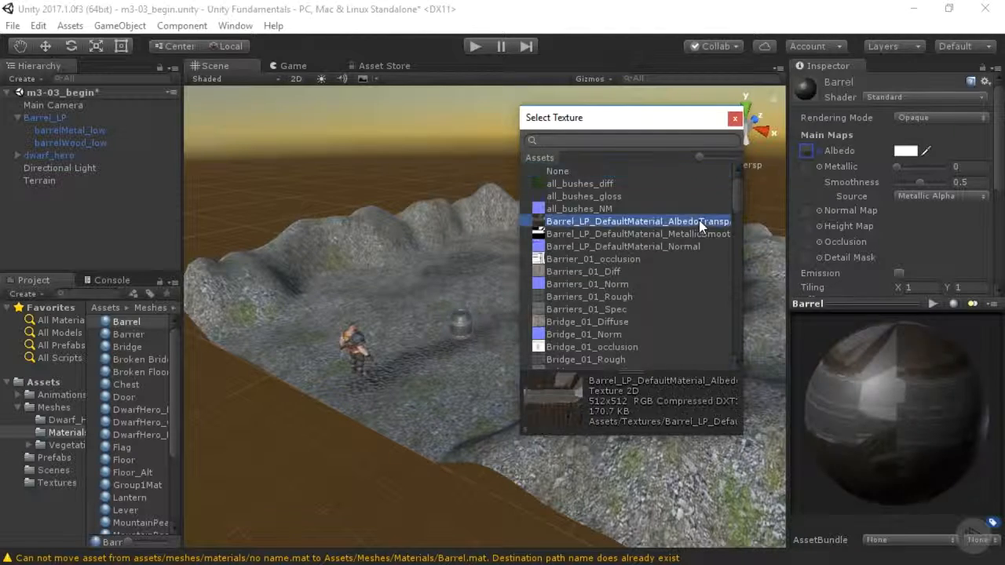
double_click(621, 221)
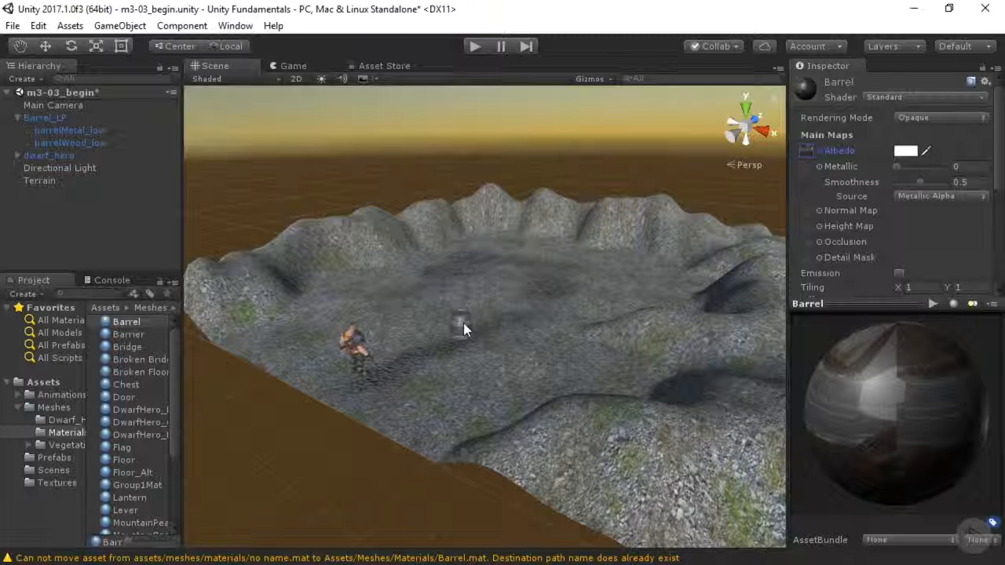
Assign the Barrel_LP_DefaultMaterial metallic-smoothness texture to the Barrel material's Metallic map.
click(819, 167)
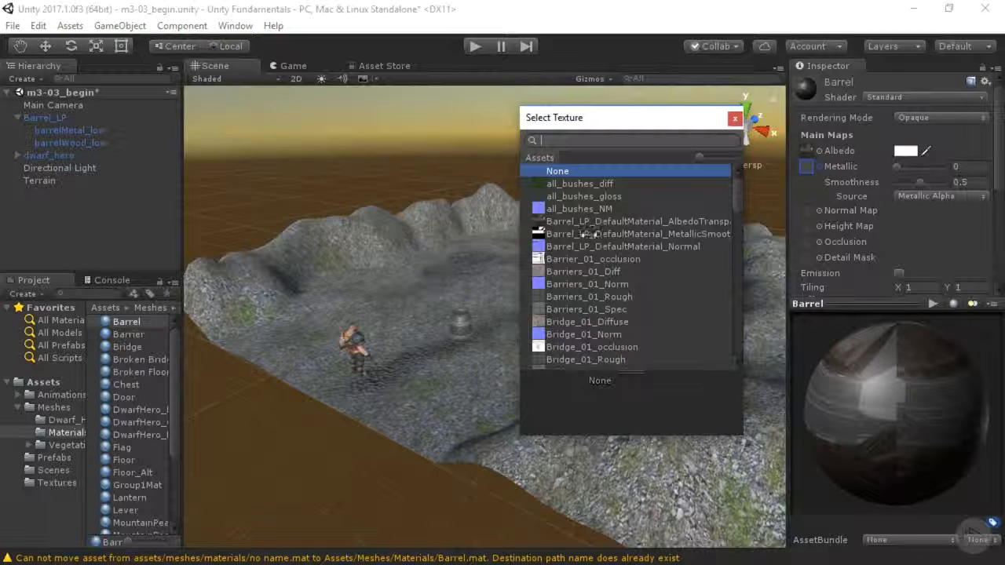
click(654, 234)
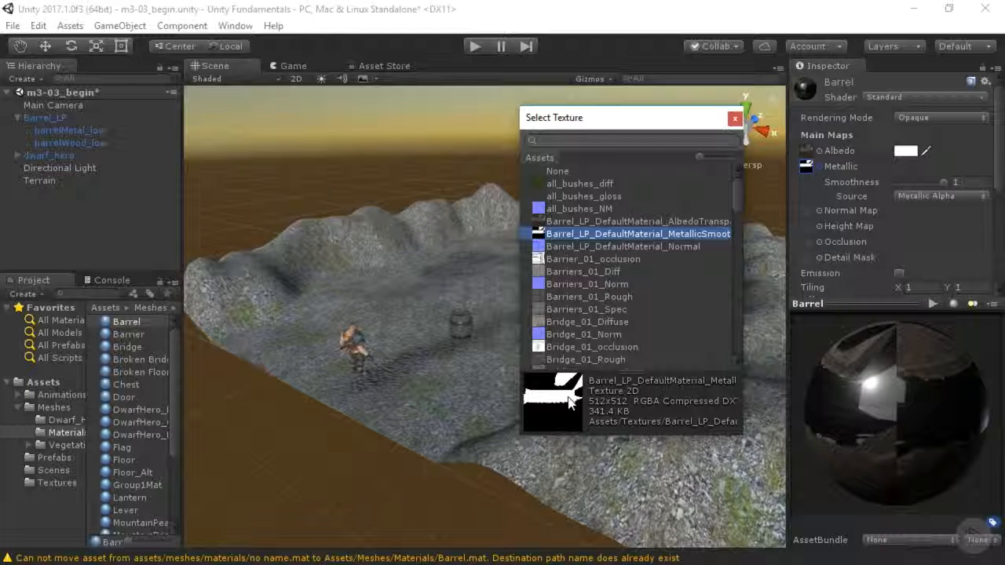
double_click(639, 233)
Assign the Barrel_LP_DefaultMaterial_Normal texture to the Barrel material's Normal Map.
scroll(477, 320, up, 10)
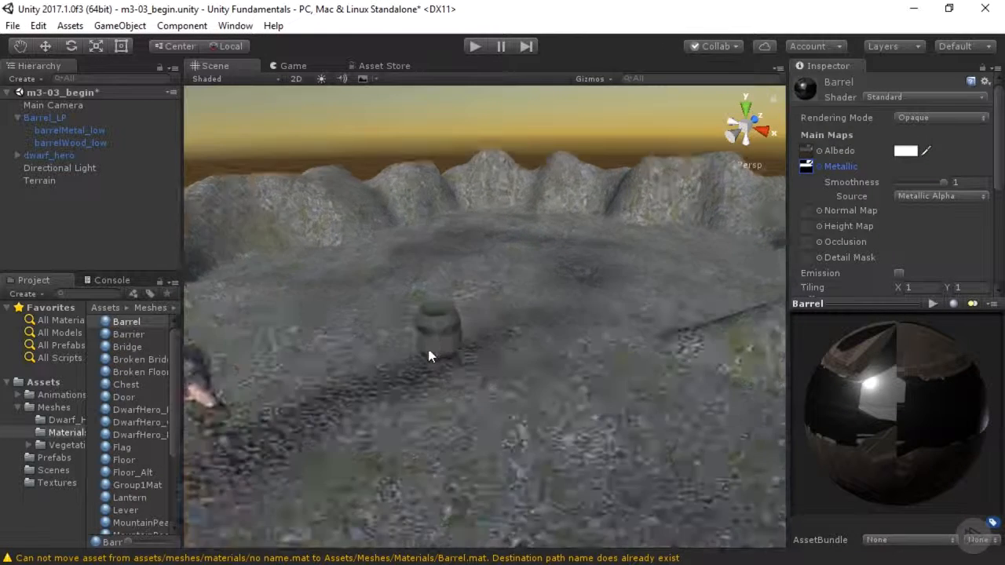
middle_drag(392, 354, 416, 348)
scroll(417, 348, down, 6)
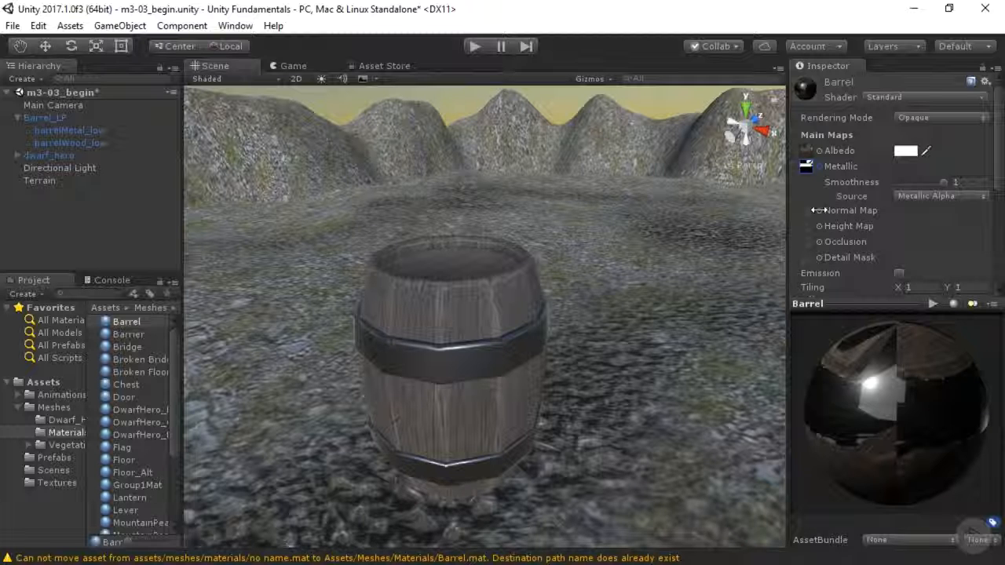
scroll(455, 329, up, 3)
scroll(456, 328, down, 3)
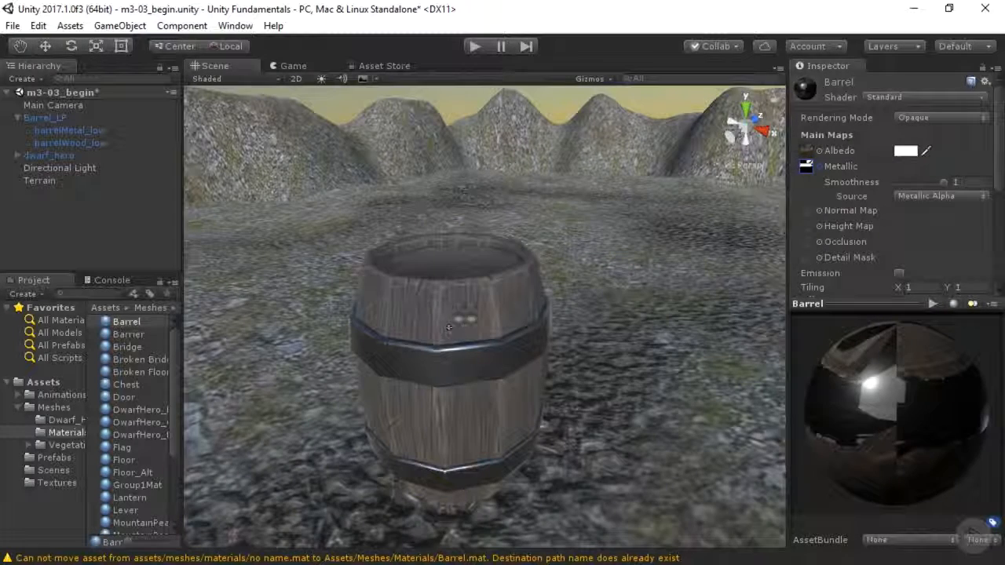
click(819, 211)
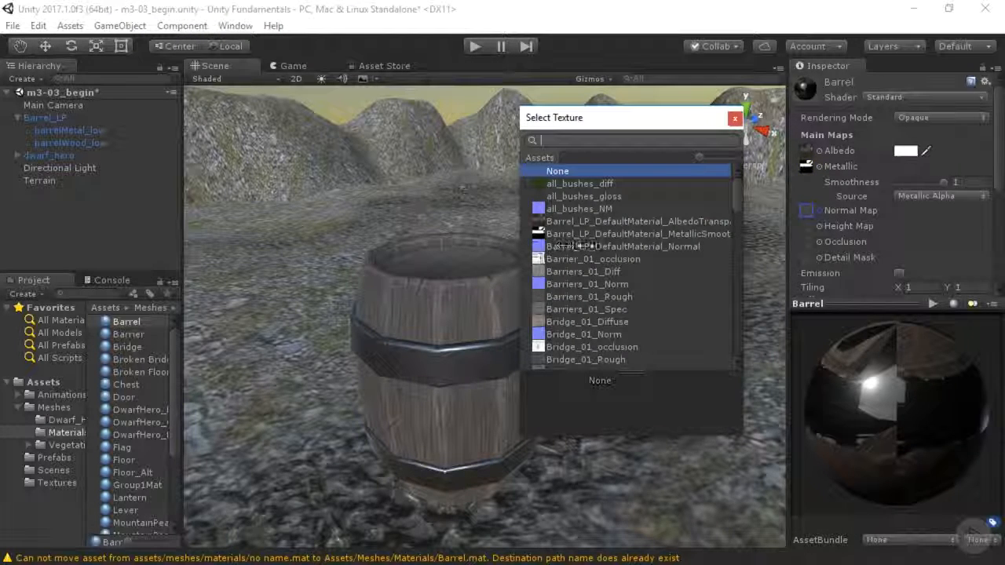
click(611, 246)
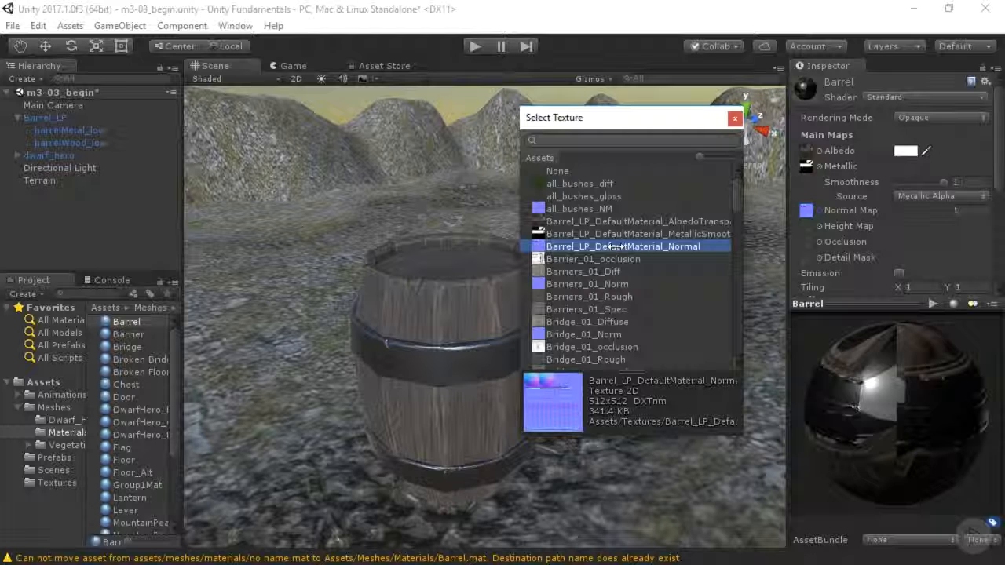
double_click(617, 246)
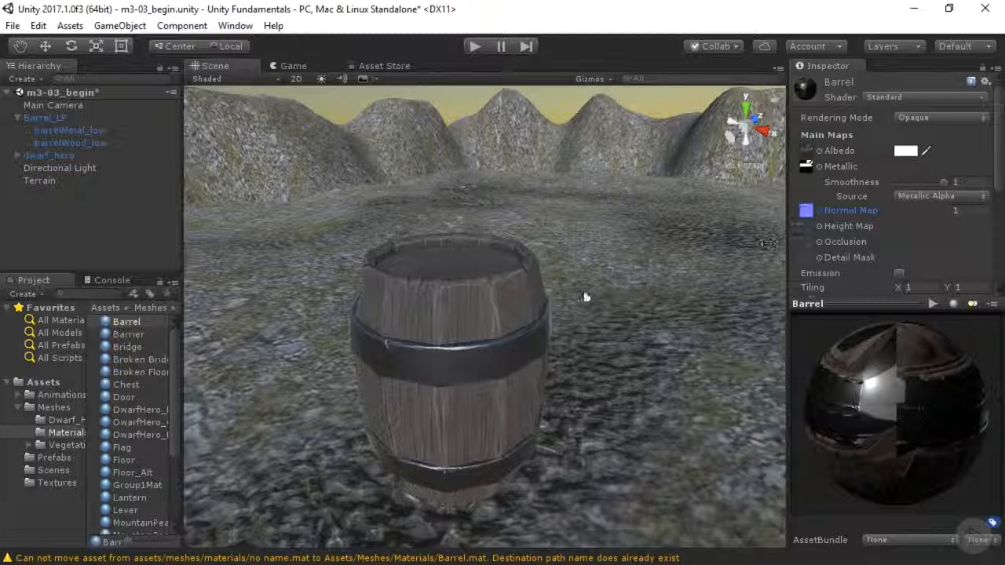
Select and frame the barrel in the scene and examine its textured surface from different angles.
mouse_move(421, 320)
alt+mouse_down()
mouse_move(451, 318)
mouse_move(448, 327)
mouse_move(424, 321)
alt+mouse_up()
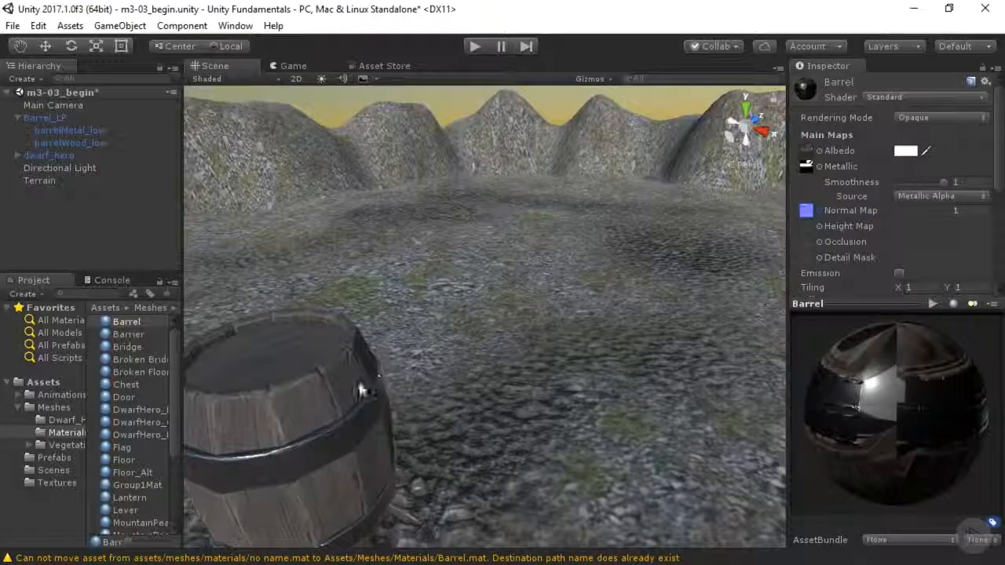
click(341, 400)
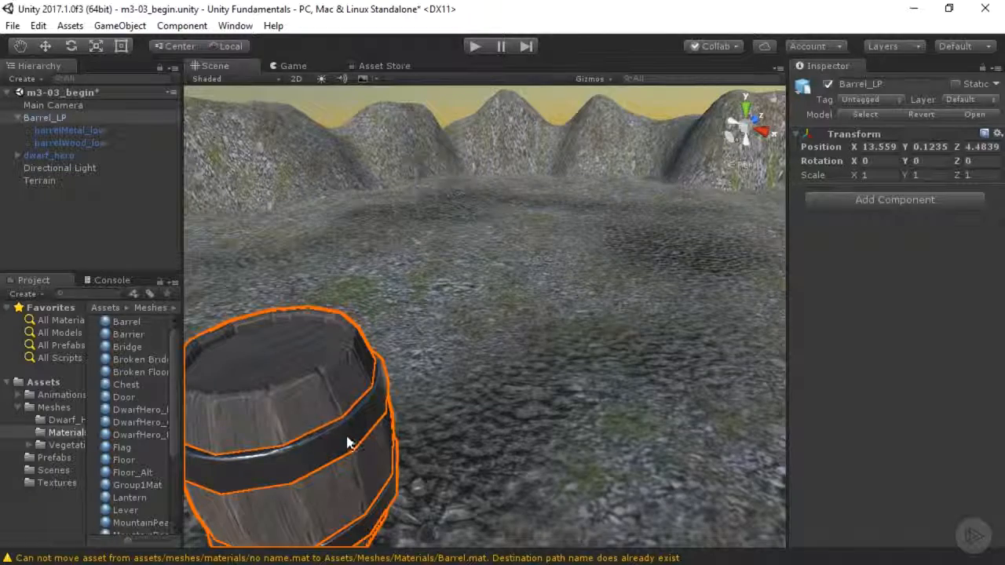
key(f)
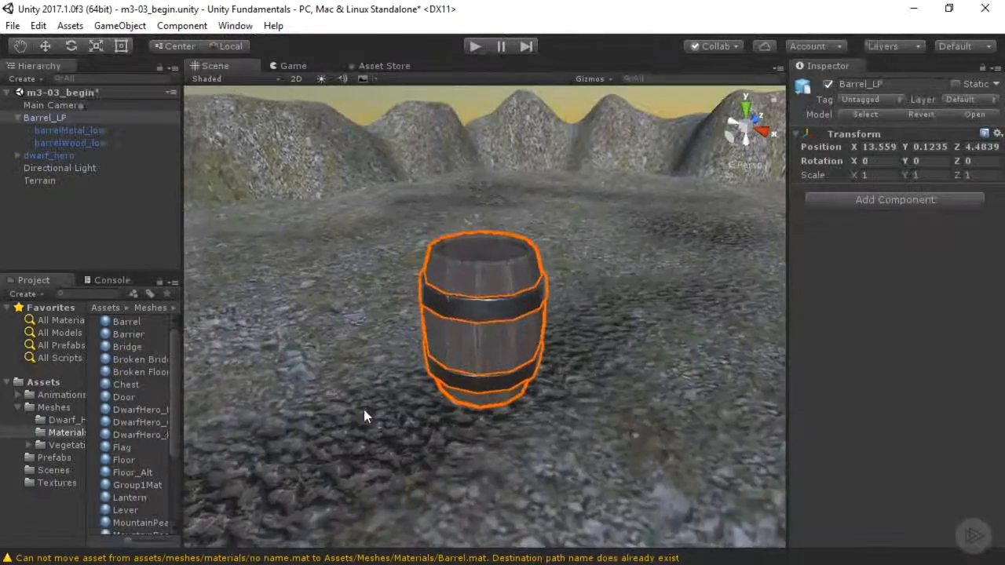
alt+drag(425, 302, 431, 359)
alt+scroll(516, 410, up, 10)
alt+scroll(478, 233, down, 5)
alt+scroll(433, 221, down, 5)
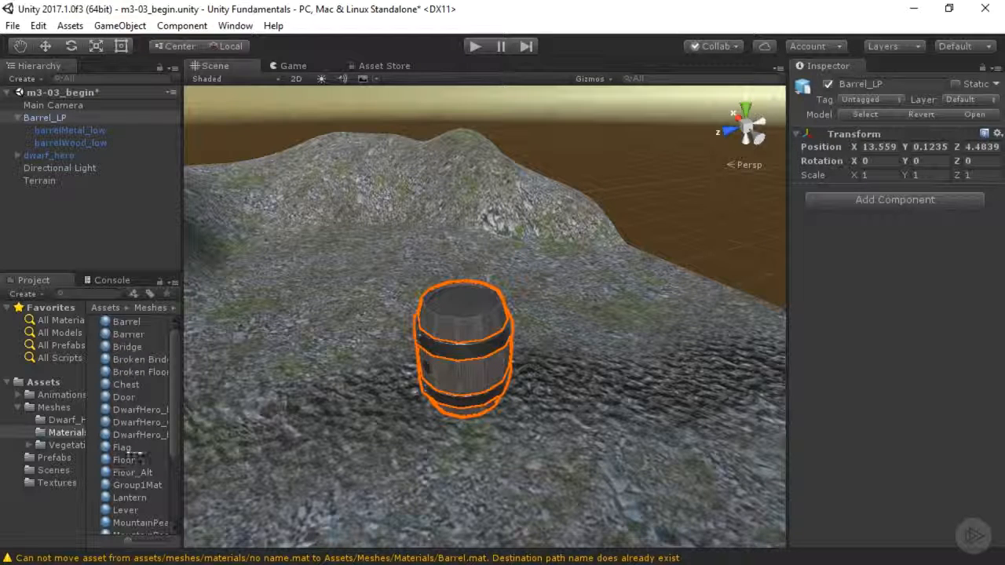
Select the Barrel material again and look through its available shader types, such as Unlit and Particles, keeping Standard.
scroll(134, 453, down, 5)
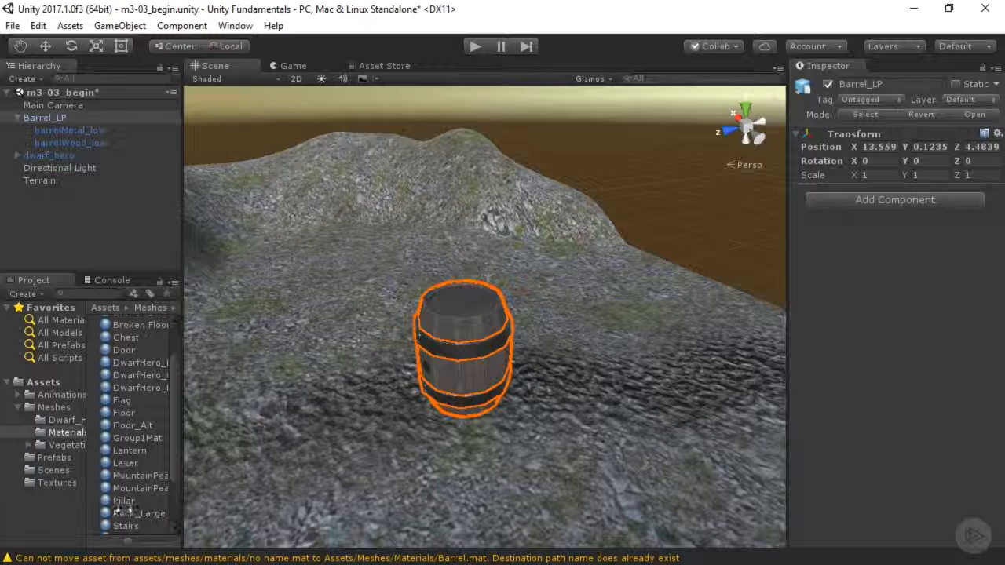
scroll(122, 471, up, 5)
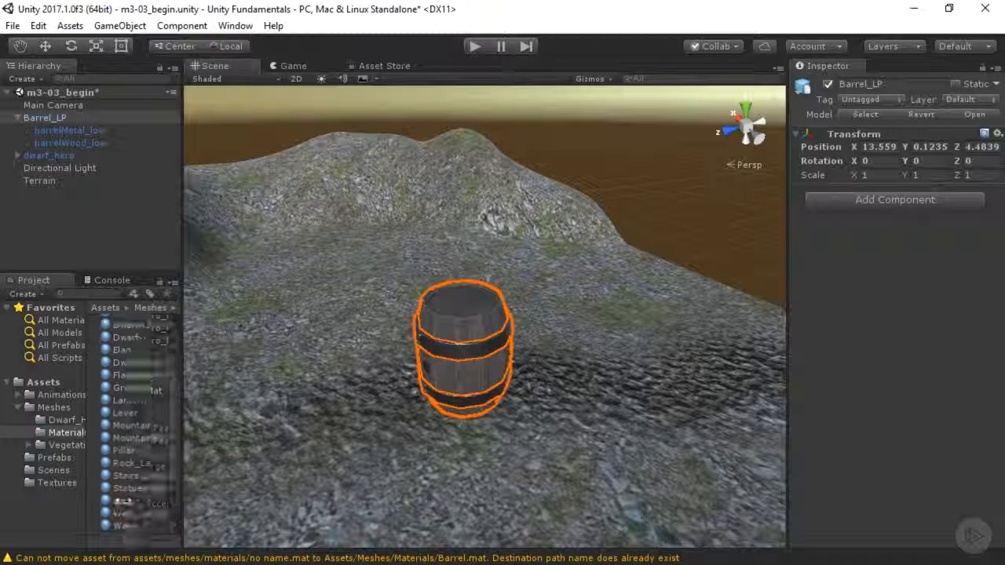
click(124, 321)
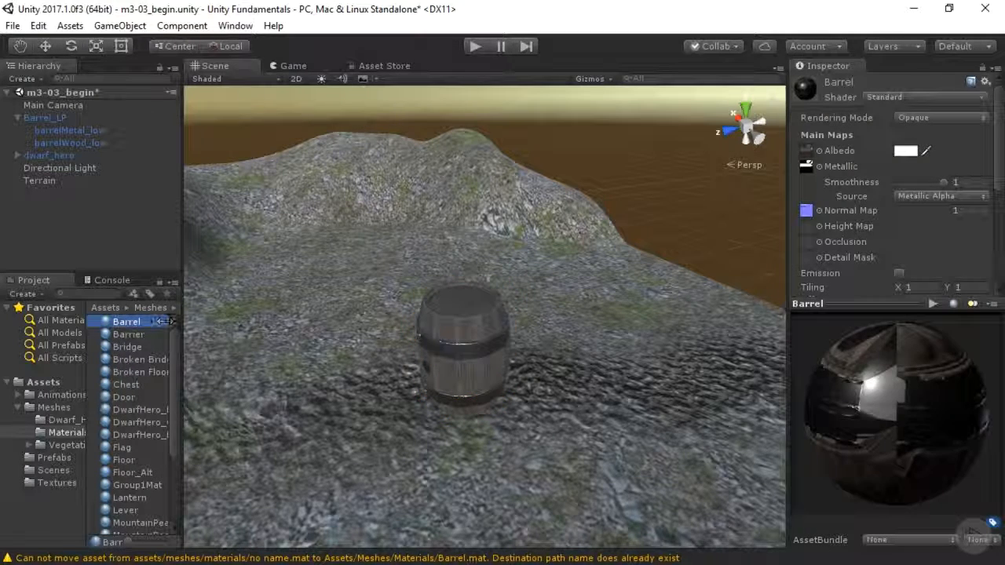
alt+drag(655, 295, 430, 329)
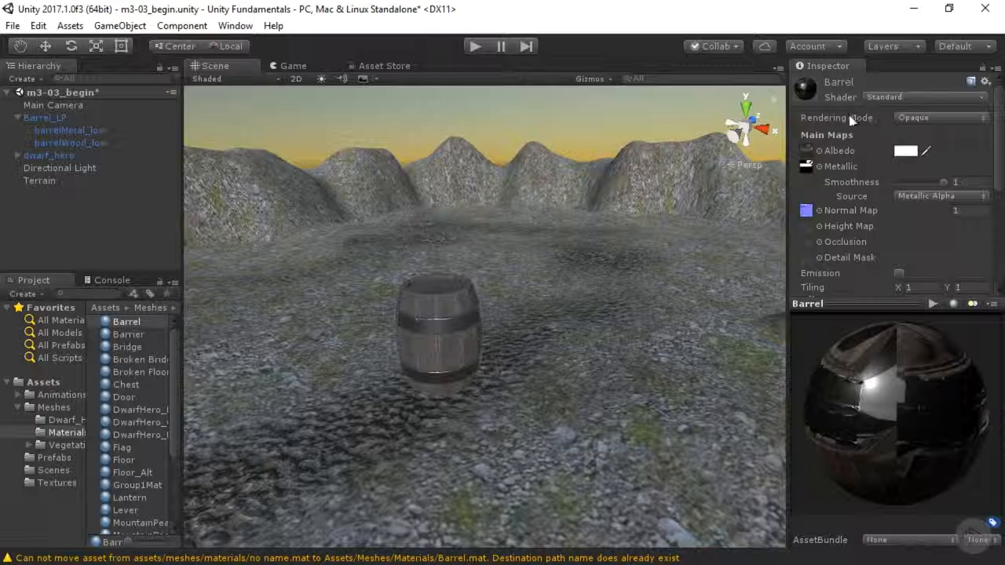
click(922, 96)
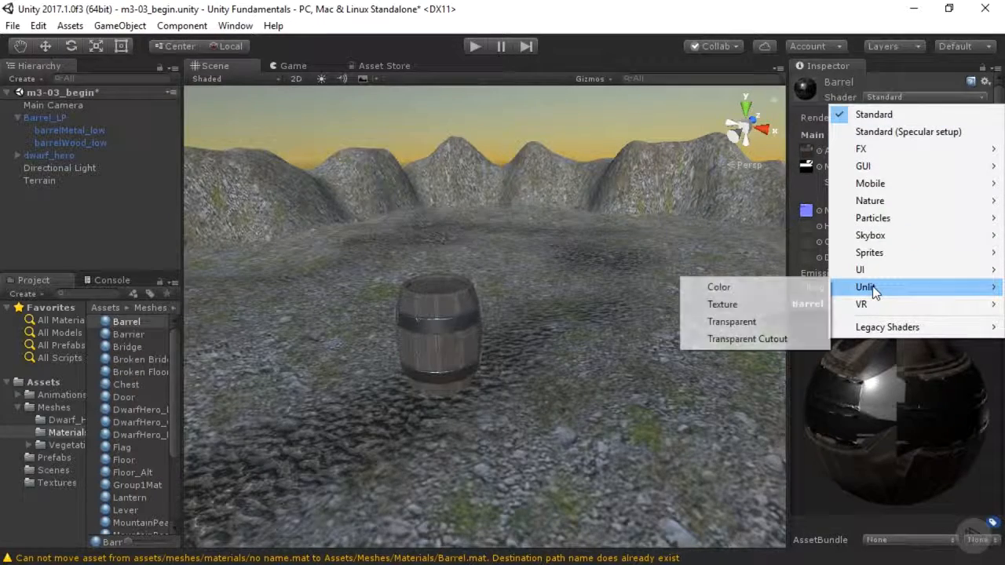
mouse_move(908, 220)
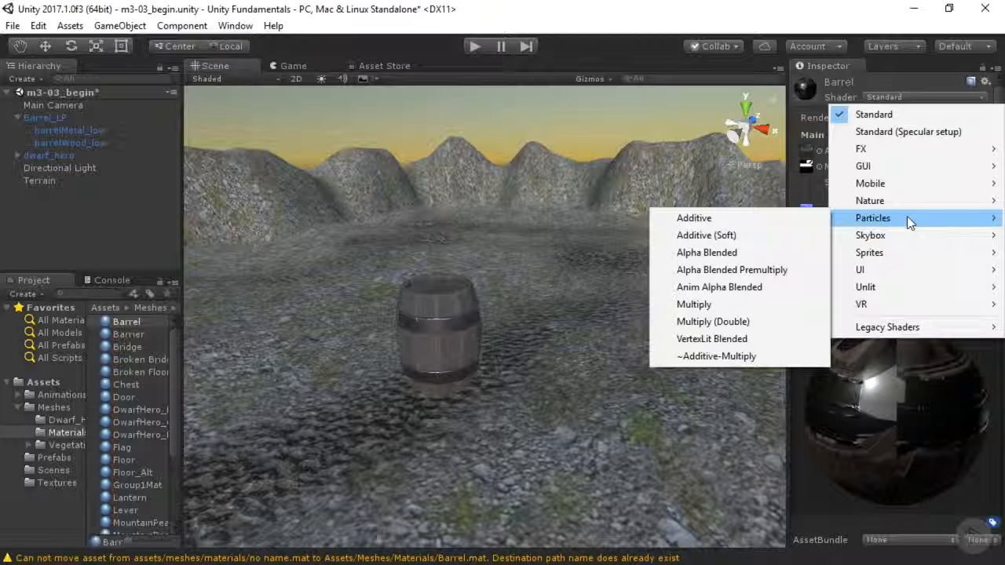
click(849, 96)
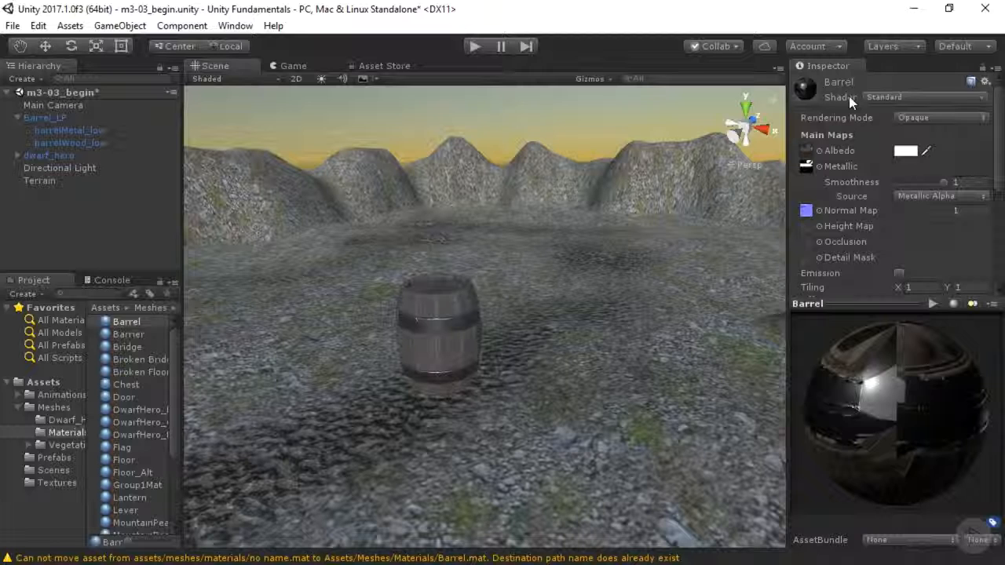